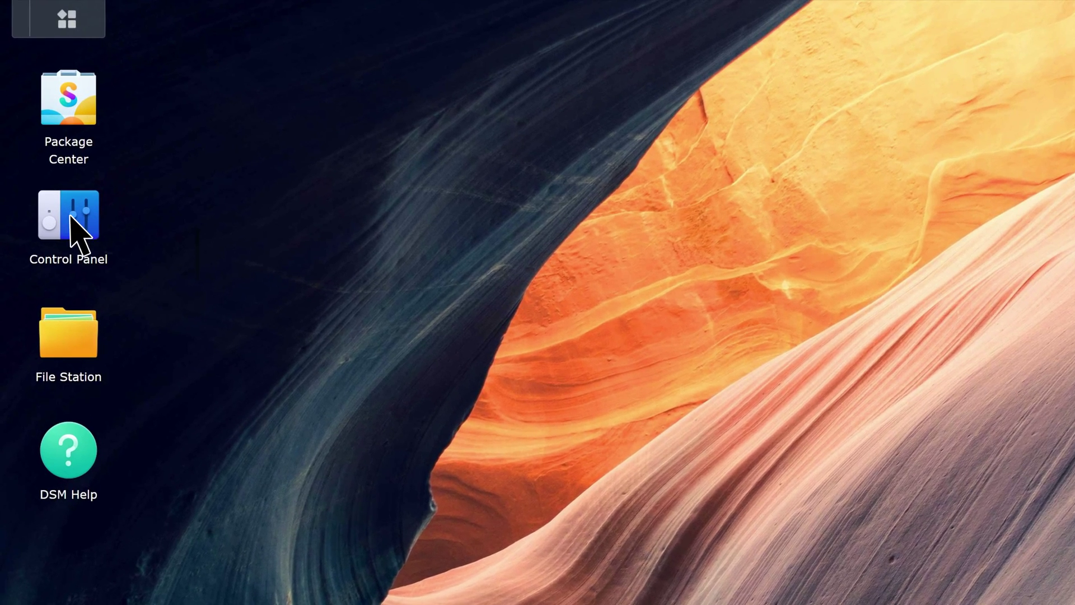
Step: Start joining the NAS to a domain from Domain/LDAP with server 10.17.193.161
left_click(49, 156)
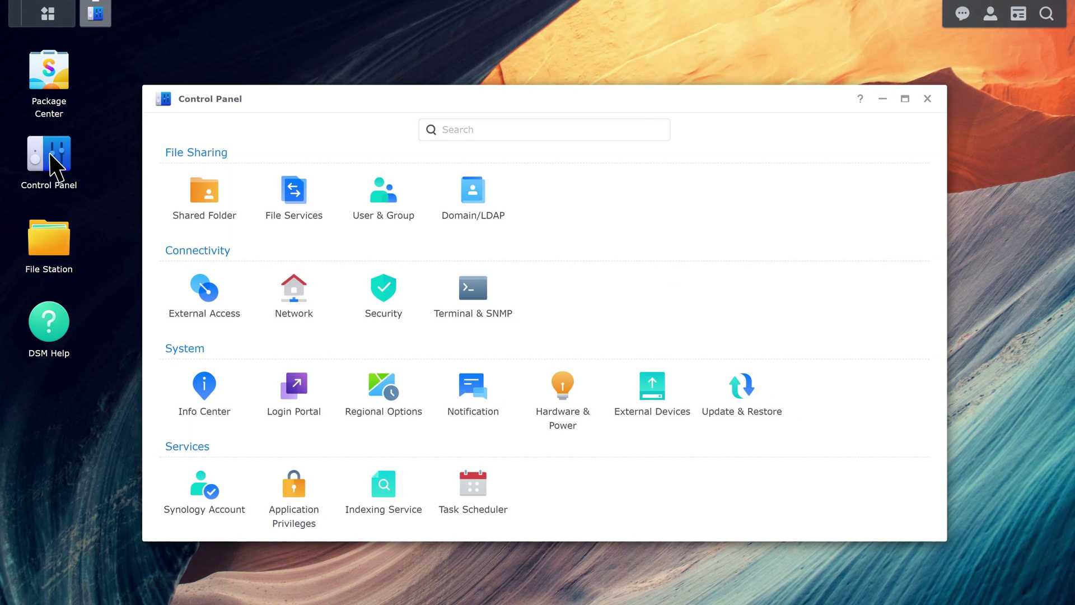
left_click(473, 190)
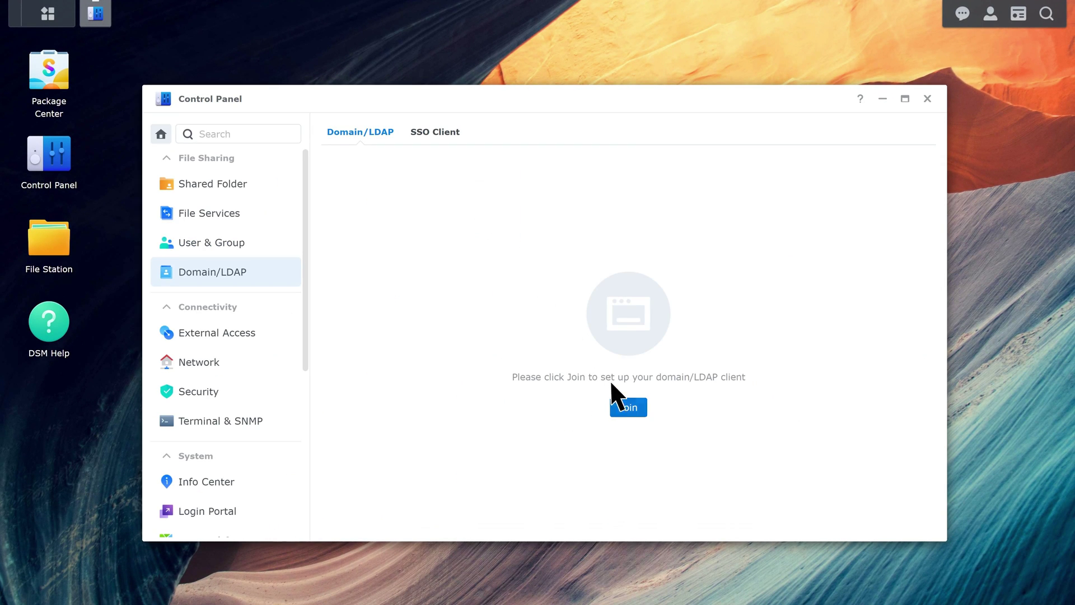
left_click(630, 408)
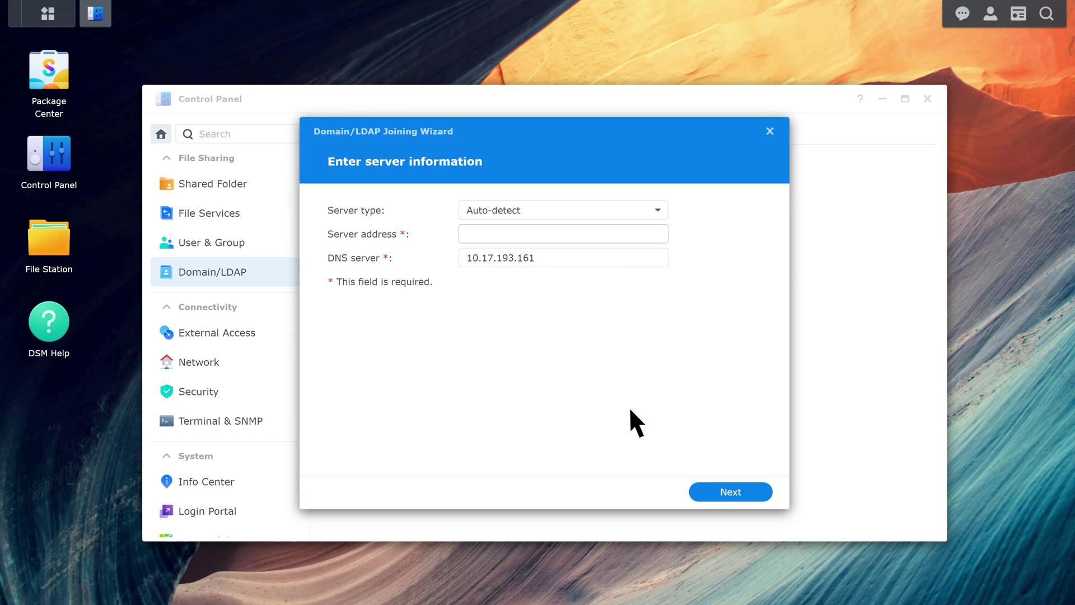
left_click(558, 240)
type("10.17.193.161")
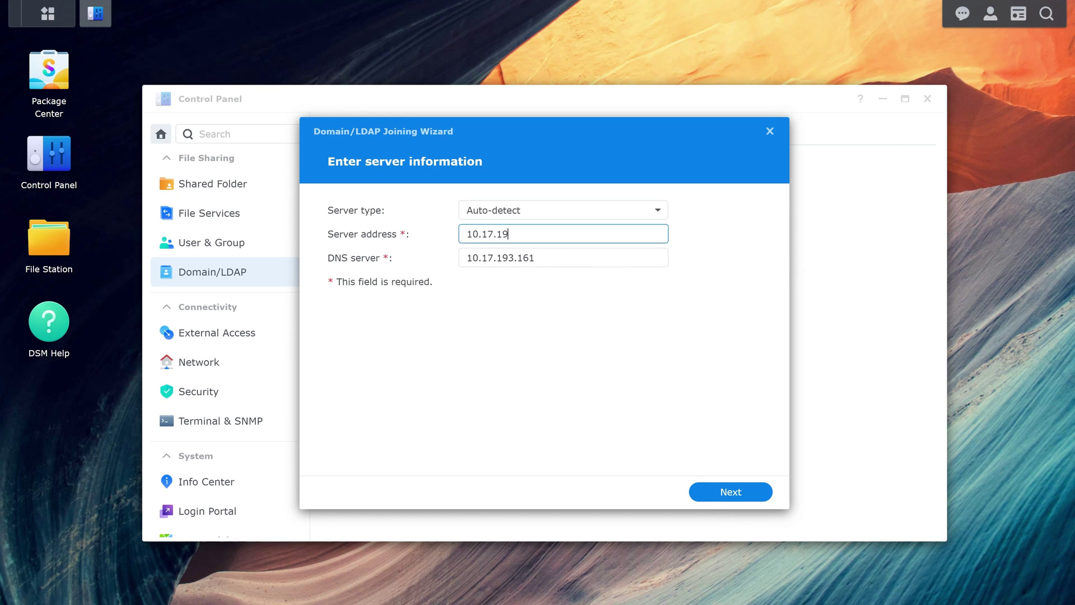
left_click(741, 492)
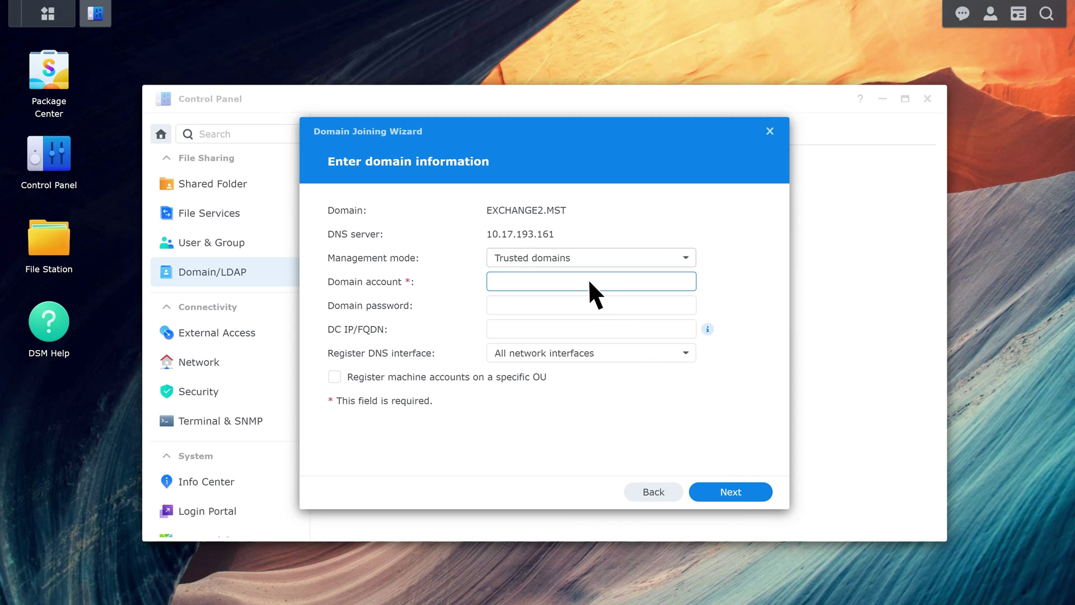
Step: Enter the domain administrator credentials and domain controller 10.17.193.161, then pass the domain checks
type("EXCHANGE\\administrator")
key("Tab")
type("••••••••")
key("Tab")
type("10.17.193.161")
key("Tab")
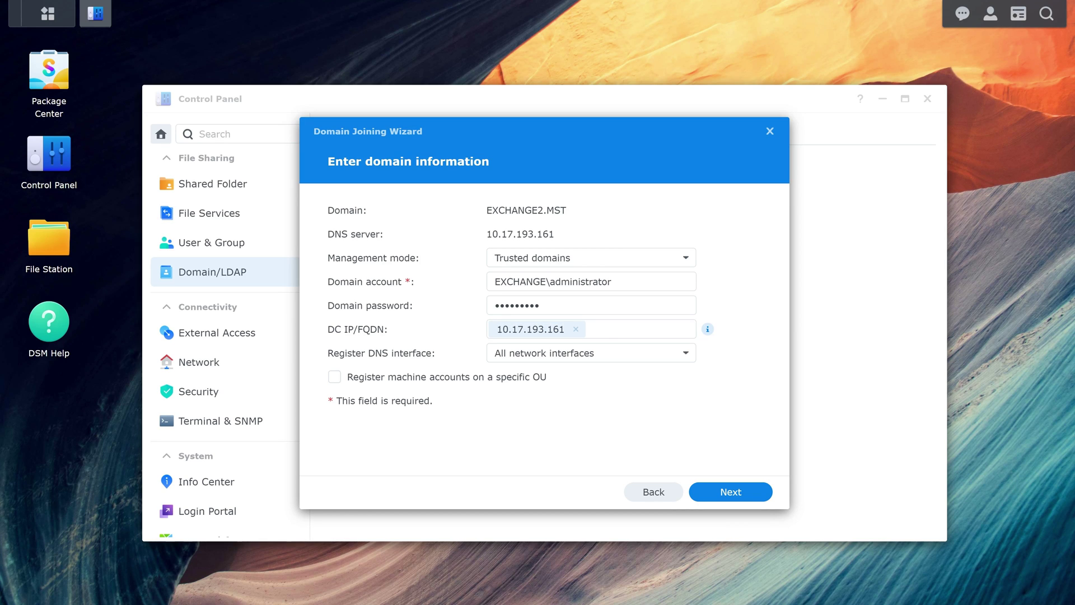
left_click(738, 488)
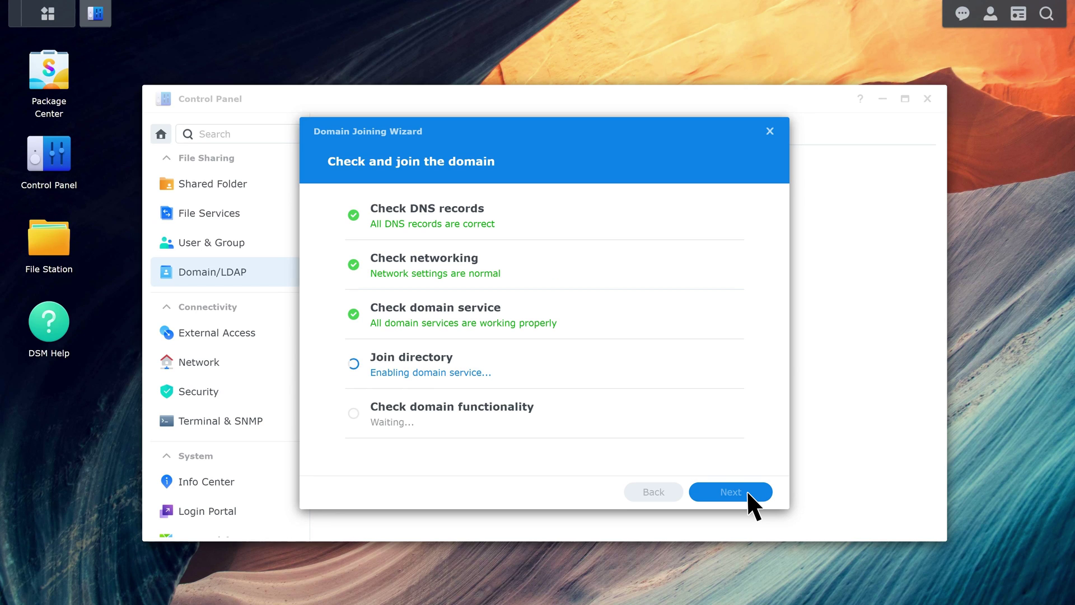
left_click(747, 491)
Step: Finish joining EXCHANGE2.MST, set the user/group list update to Daily, save, and close Control Panel
left_click(747, 490)
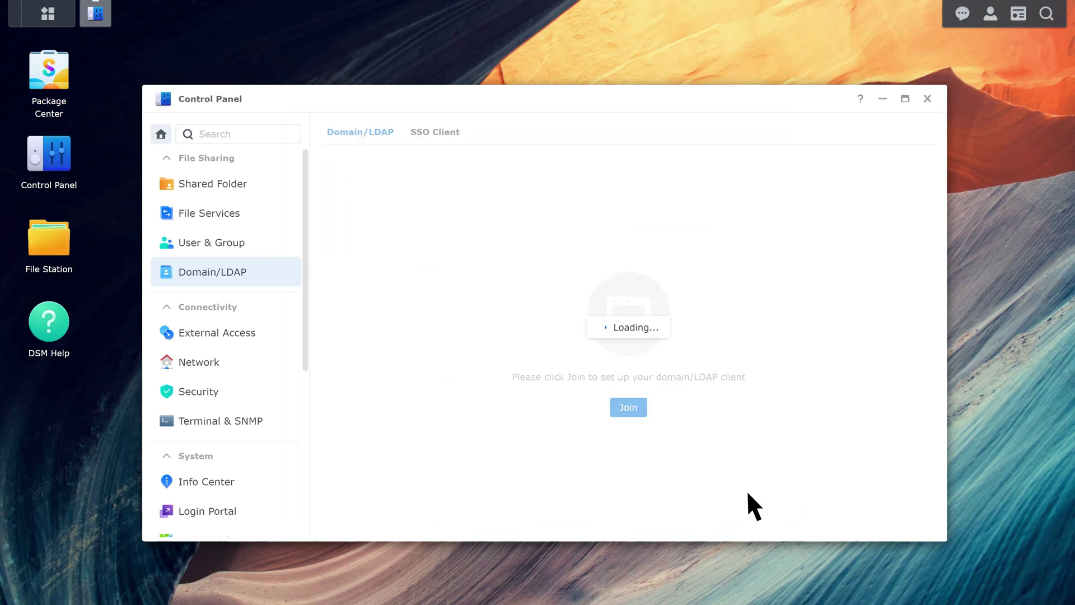
left_click(669, 399)
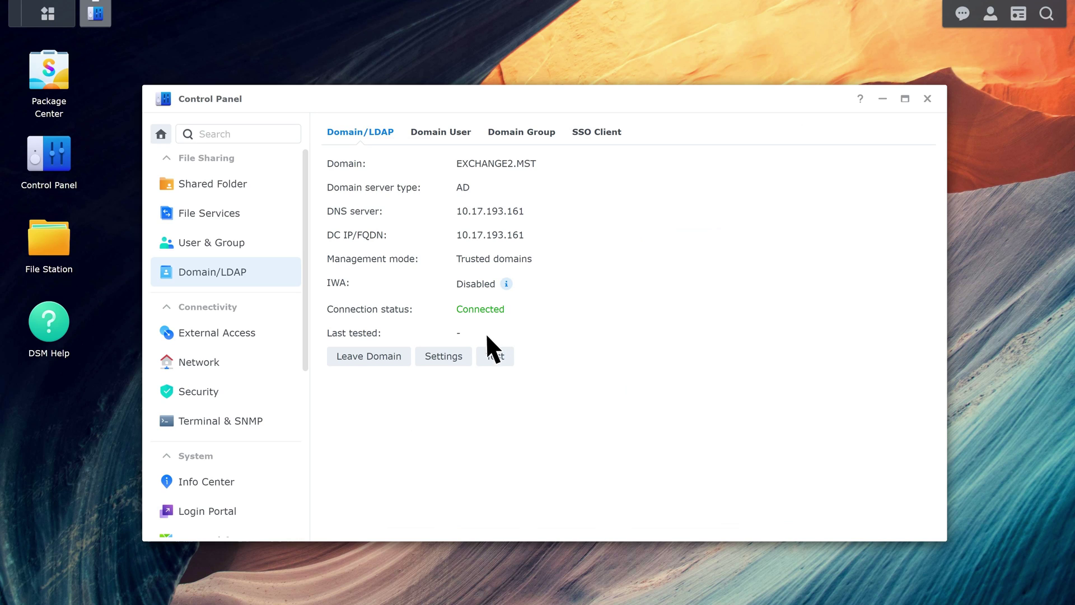
left_click(446, 356)
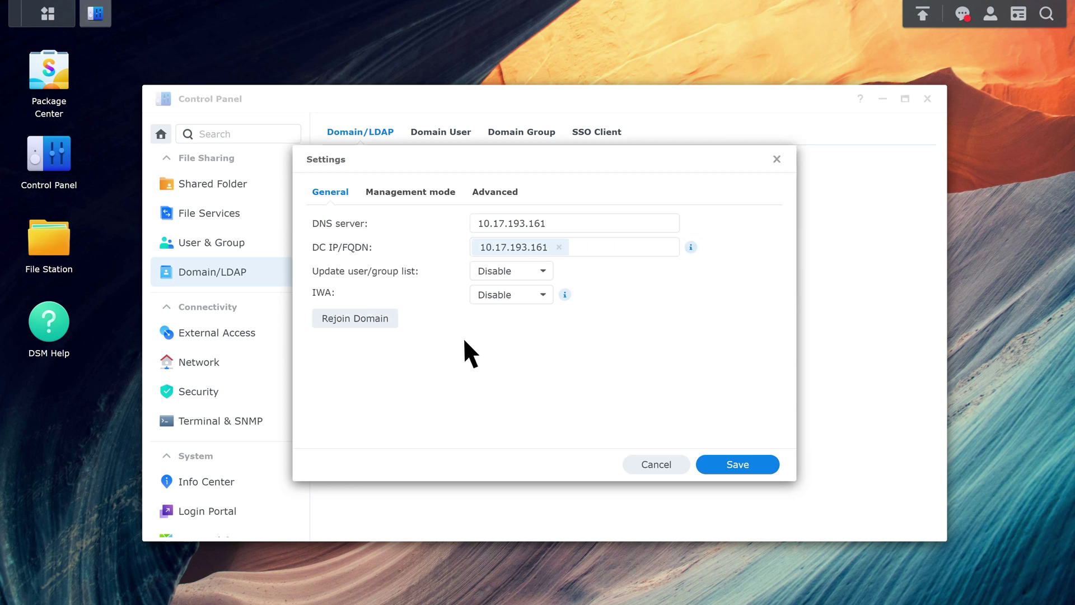
left_click(517, 269)
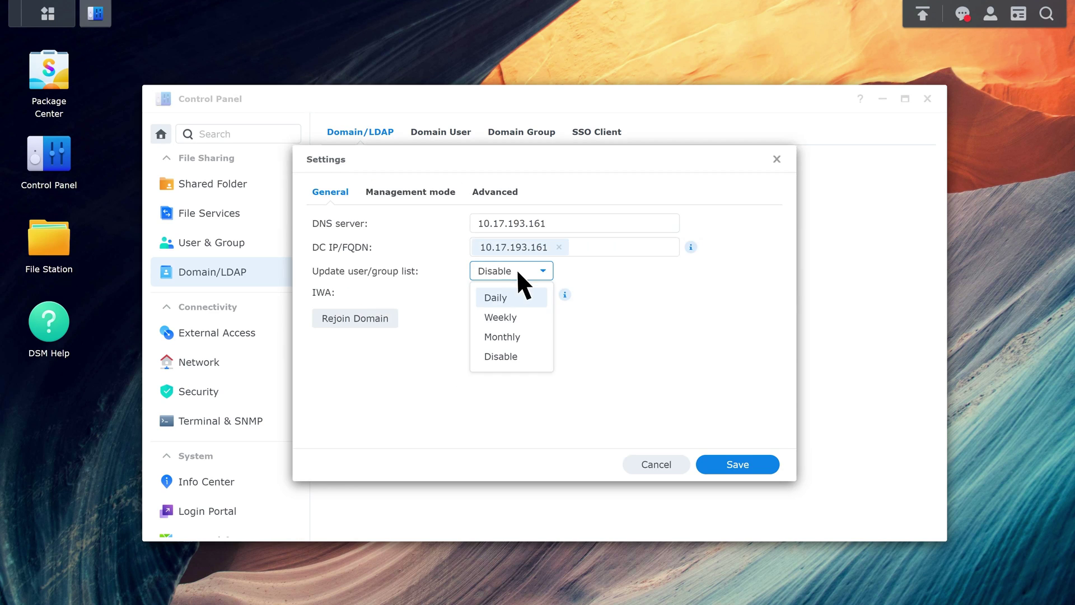
left_click(510, 296)
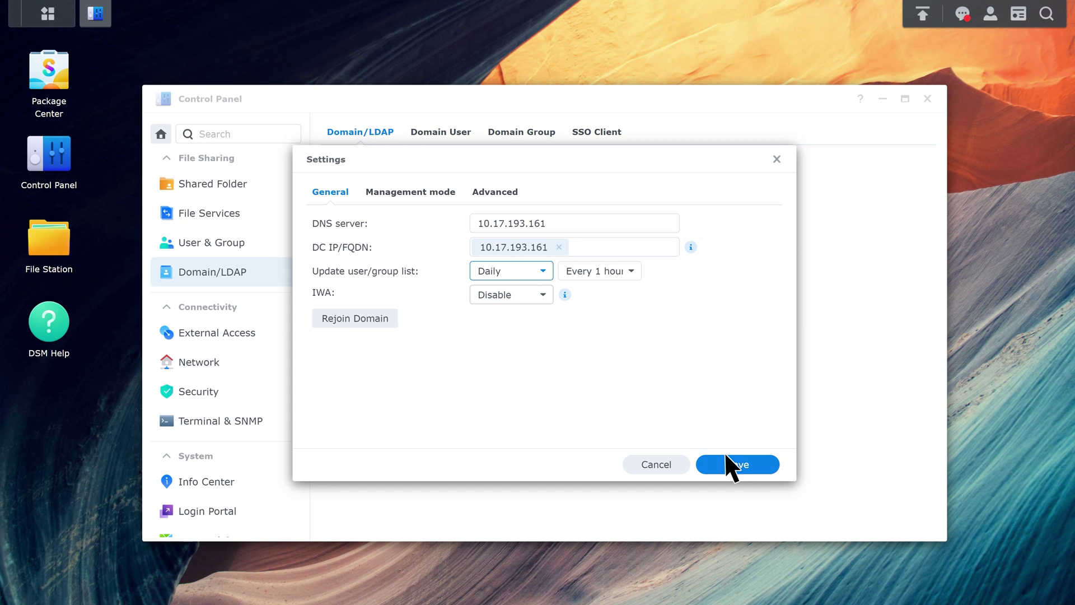
left_click(738, 465)
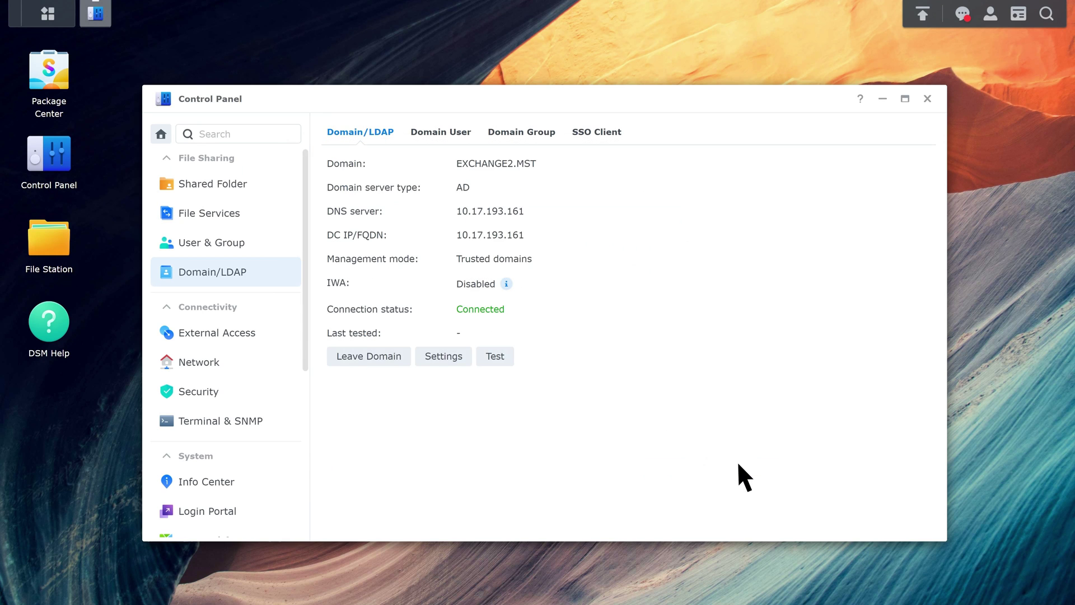
left_click(927, 98)
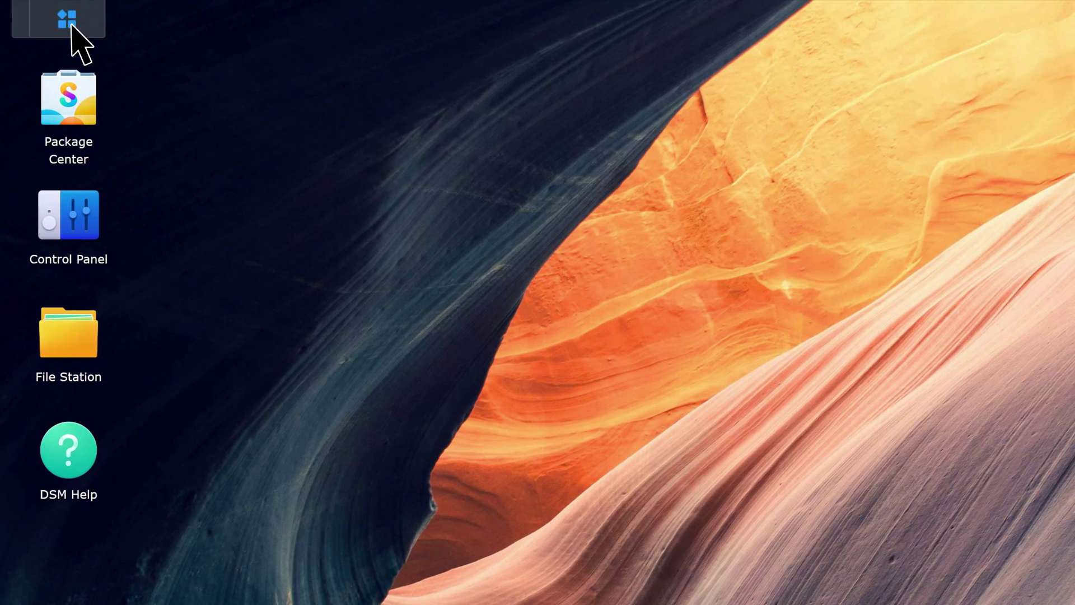
Step: Launch Synology Contacts and switch its account system from Local users to Domain users (EXCHANGE2)
left_click(71, 25)
left_click(338, 386)
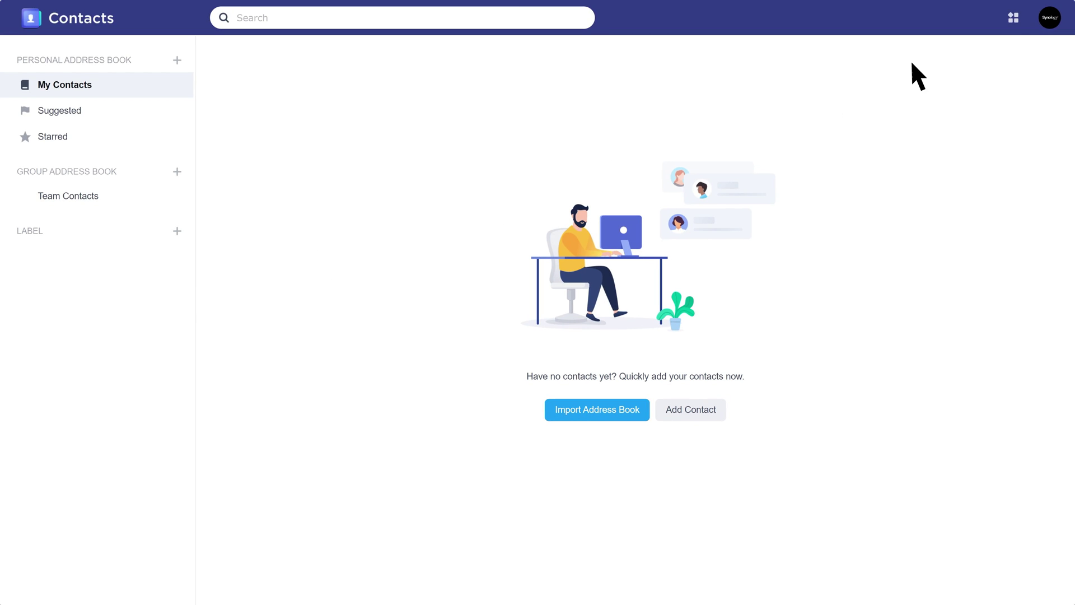
left_click(1050, 20)
left_click(978, 45)
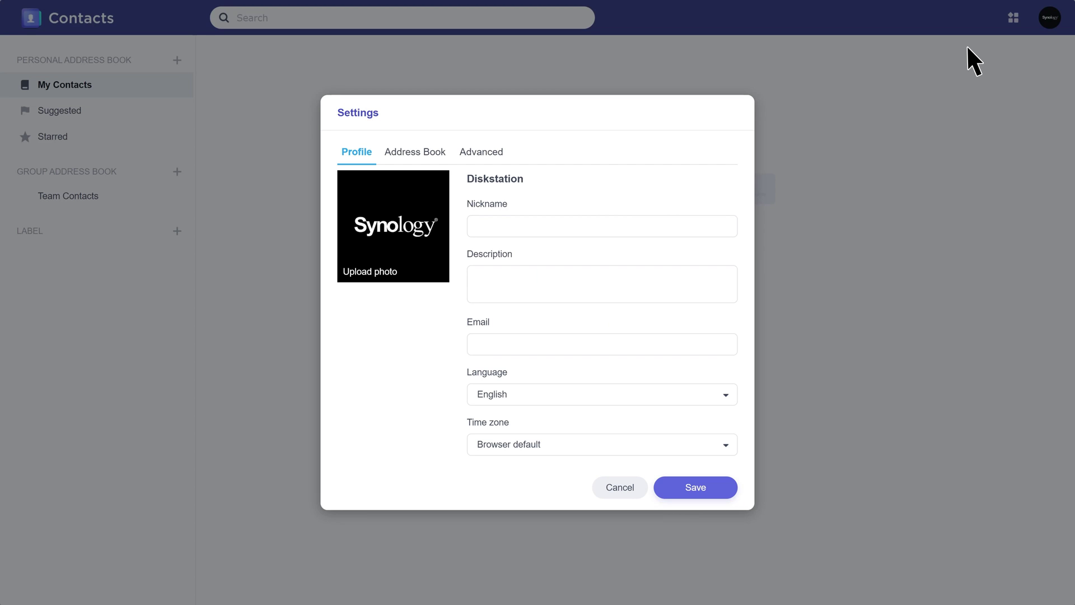
left_click(482, 154)
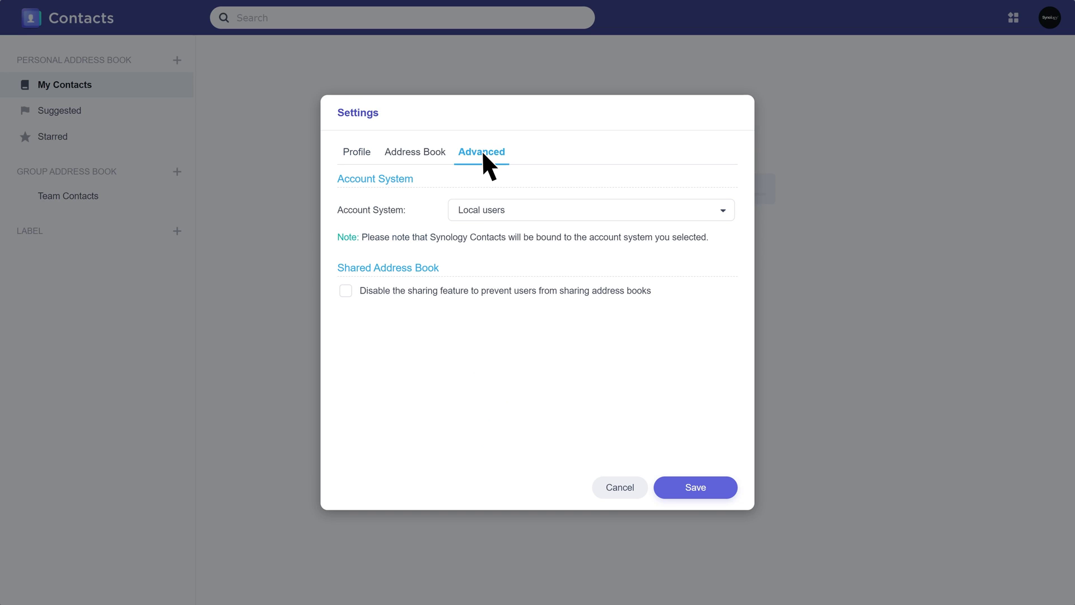
left_click(724, 208)
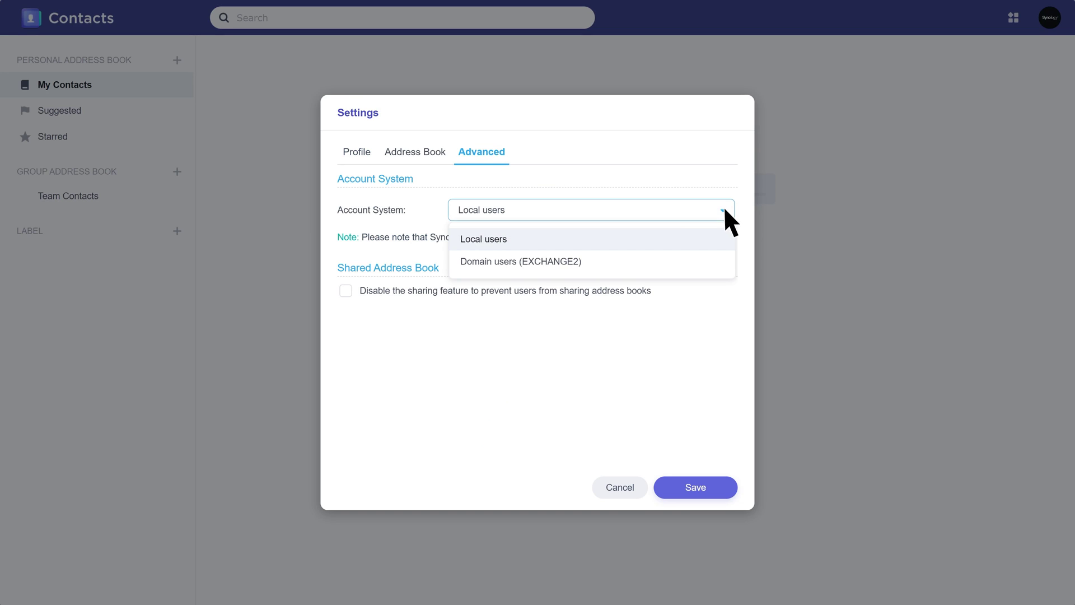
left_click(636, 259)
left_click(711, 485)
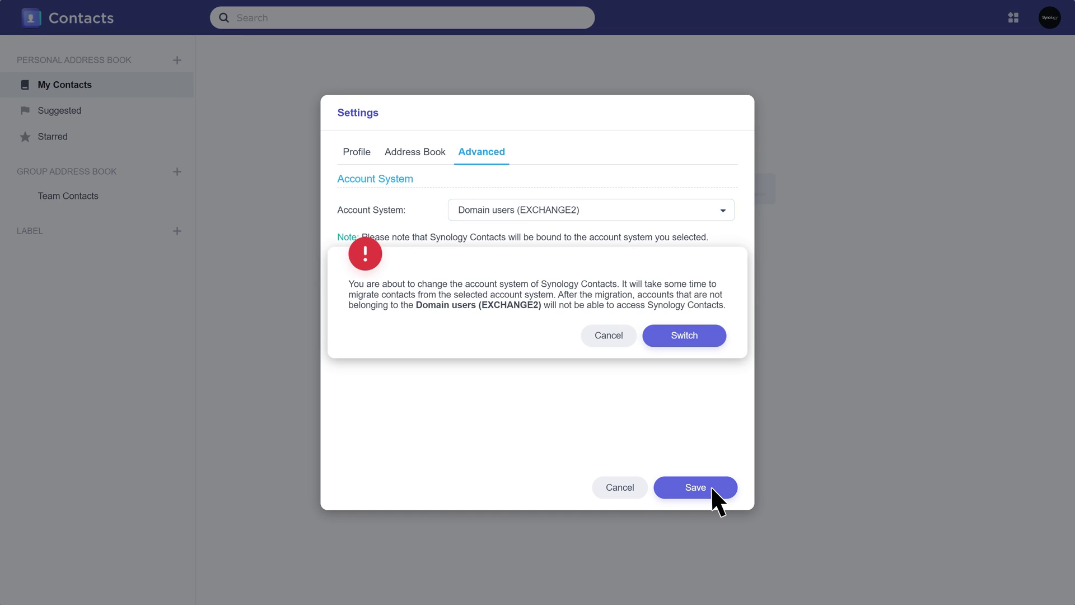
left_click(704, 337)
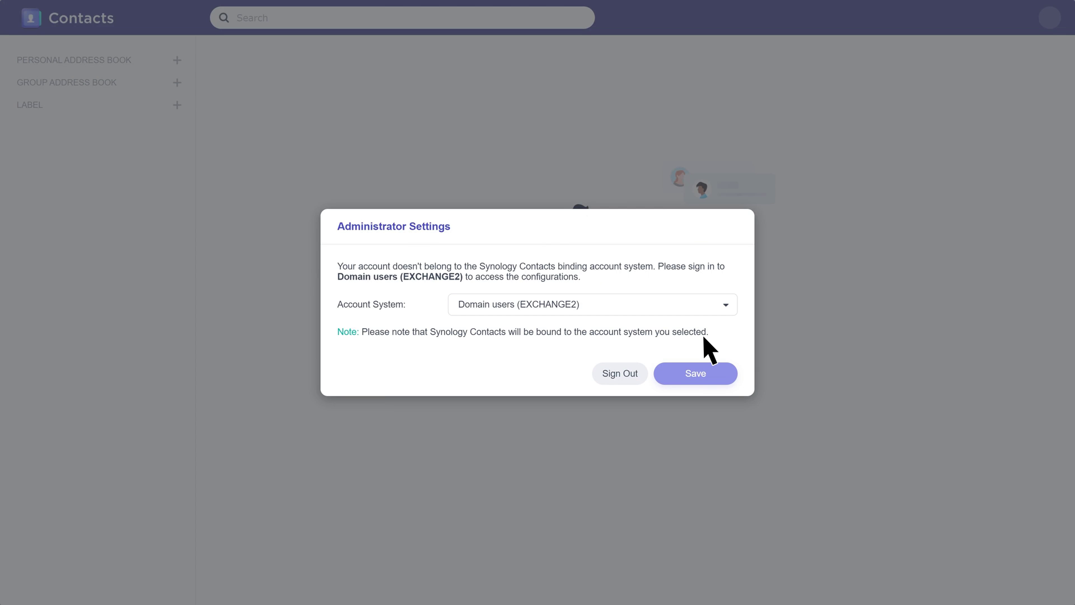
Step: Sign out of Synology Contacts from the Administrator Settings dialog
left_click(622, 373)
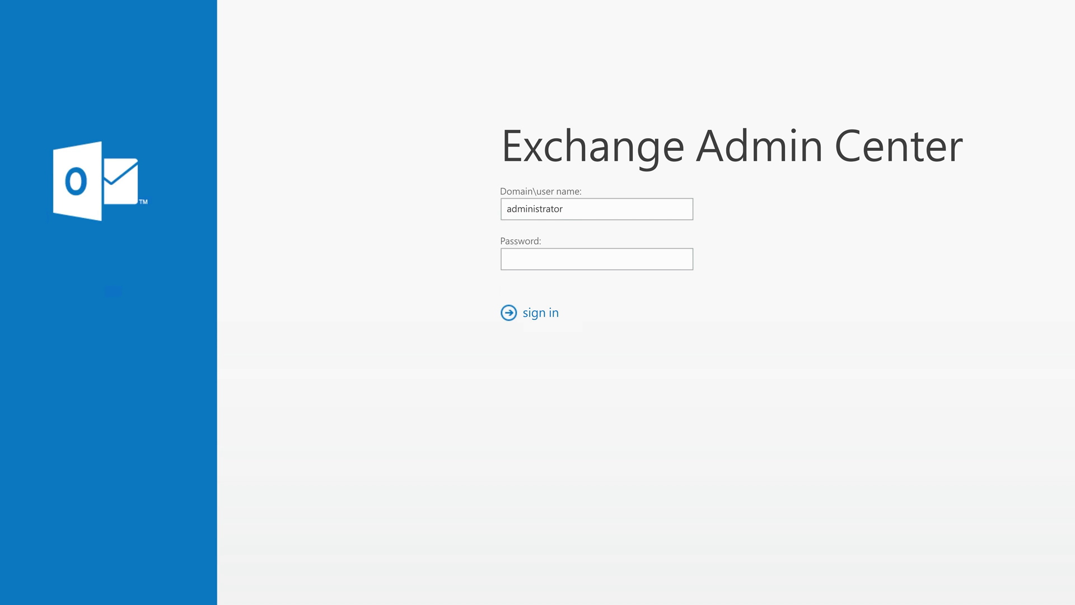
Step: Sign in to the Exchange admin center as administrator with the admin password
key("Tab")
type("****************")
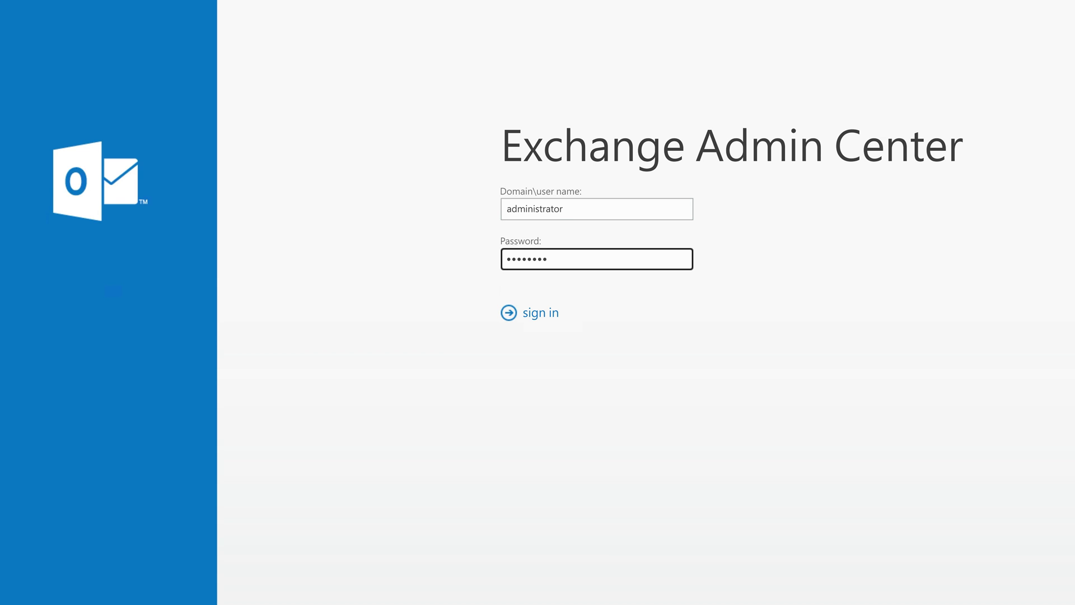
type("****")
left_click(545, 311)
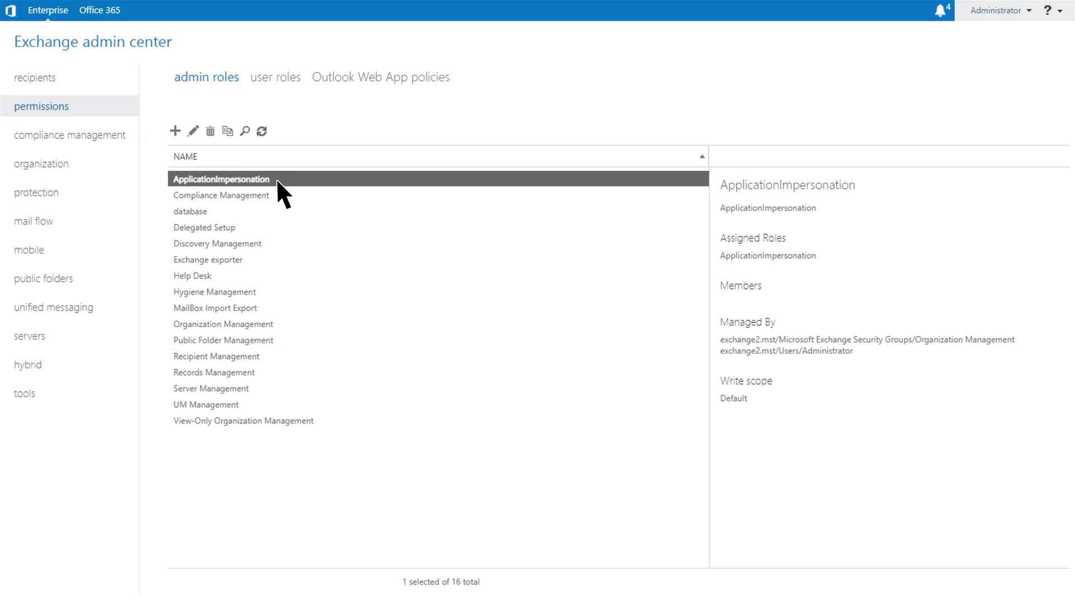
Step: Add eight users as members of the ApplicationImpersonation role group and save it
left_click(194, 130)
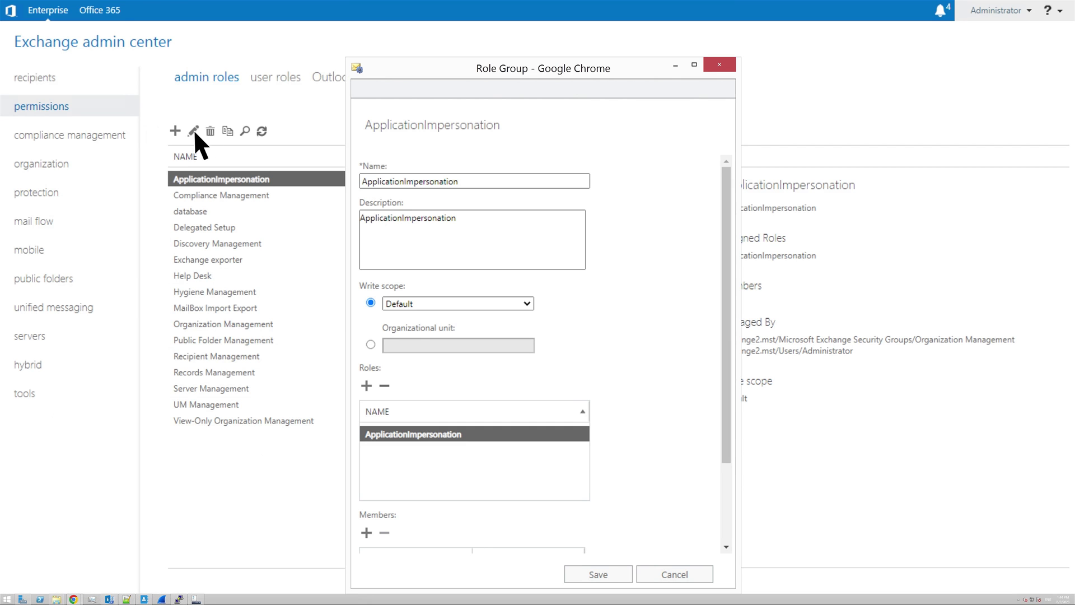
scroll(720, 285, "down", 2)
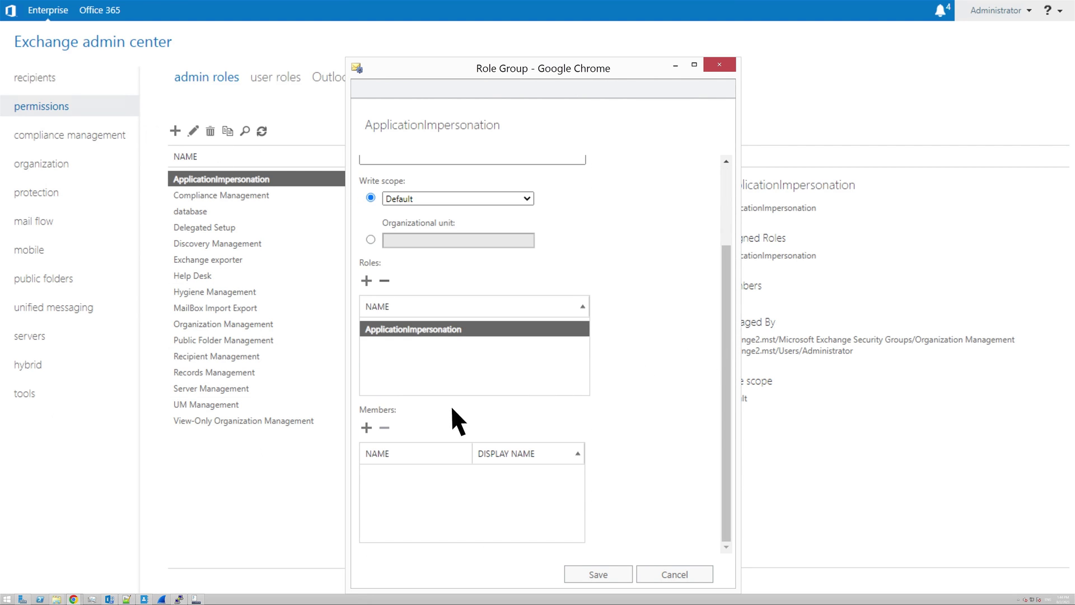
left_click(366, 427)
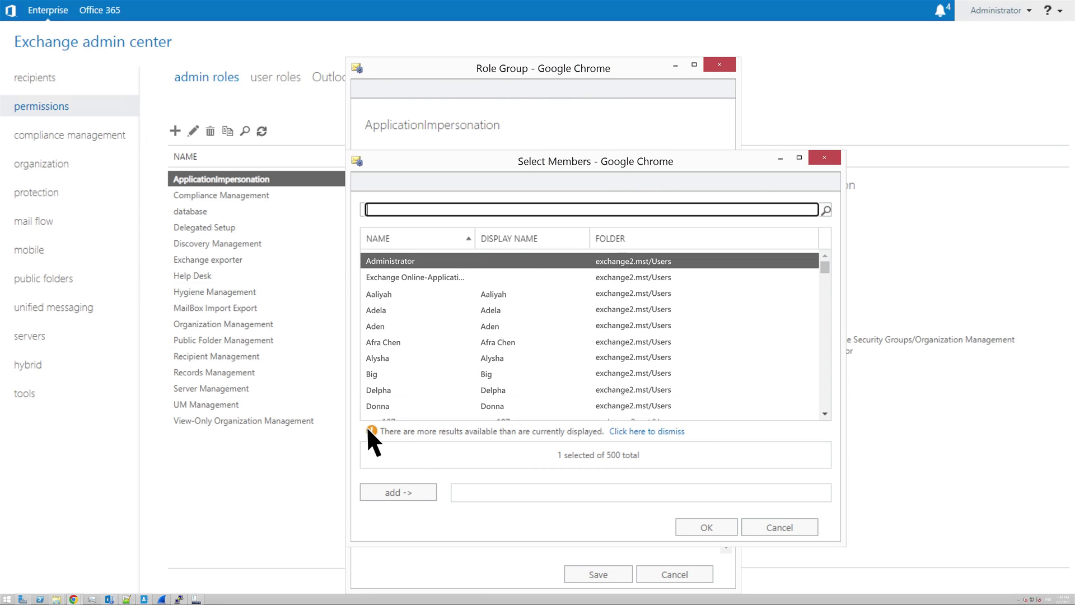
left_click(460, 298)
left_click(460, 405, "shift")
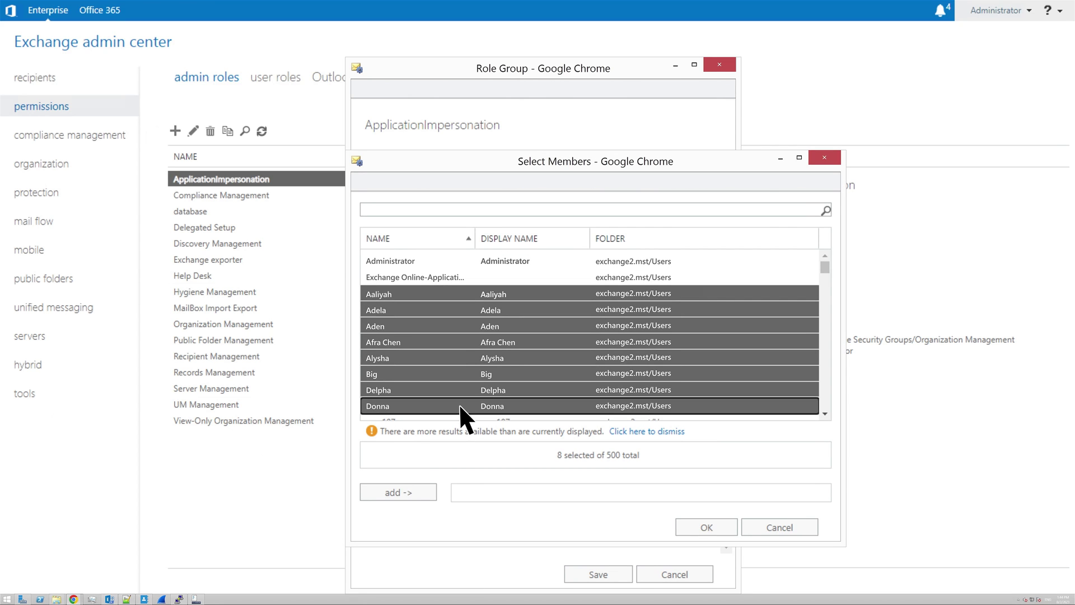
left_click(400, 490)
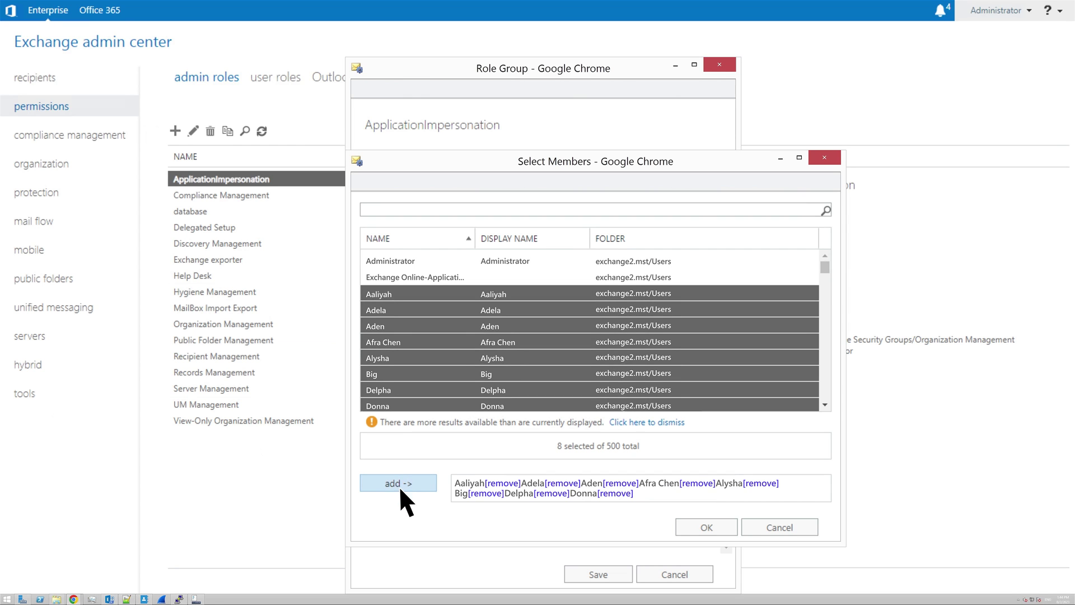
left_click(717, 527)
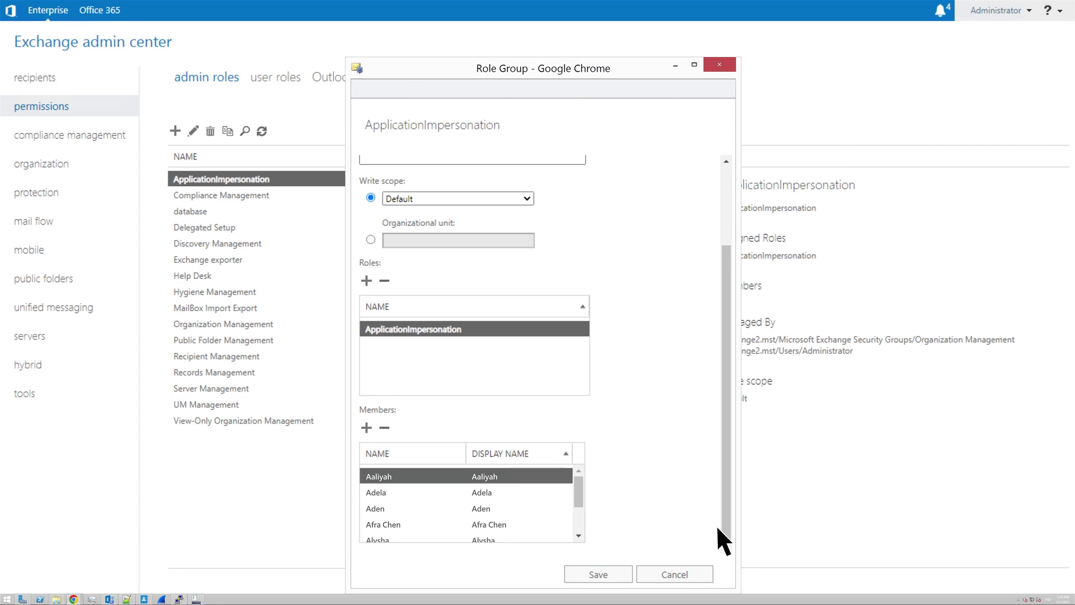
left_click(599, 575)
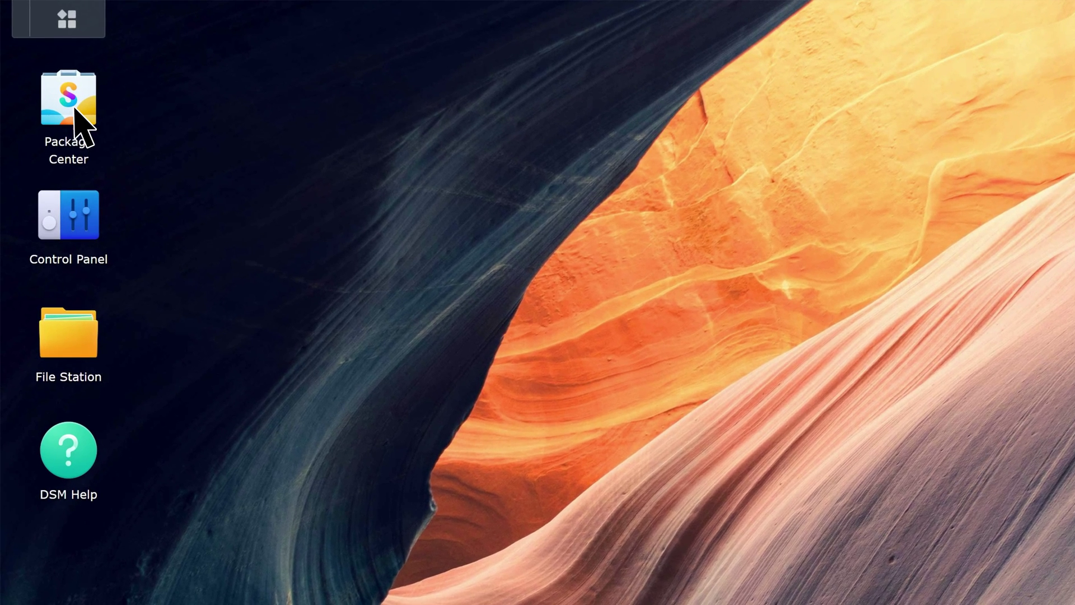
Step: Manually install Exchange-Migrate-x86_64-1.0.0-20007.spk in Package Center, then close Package Center
left_click(50, 74)
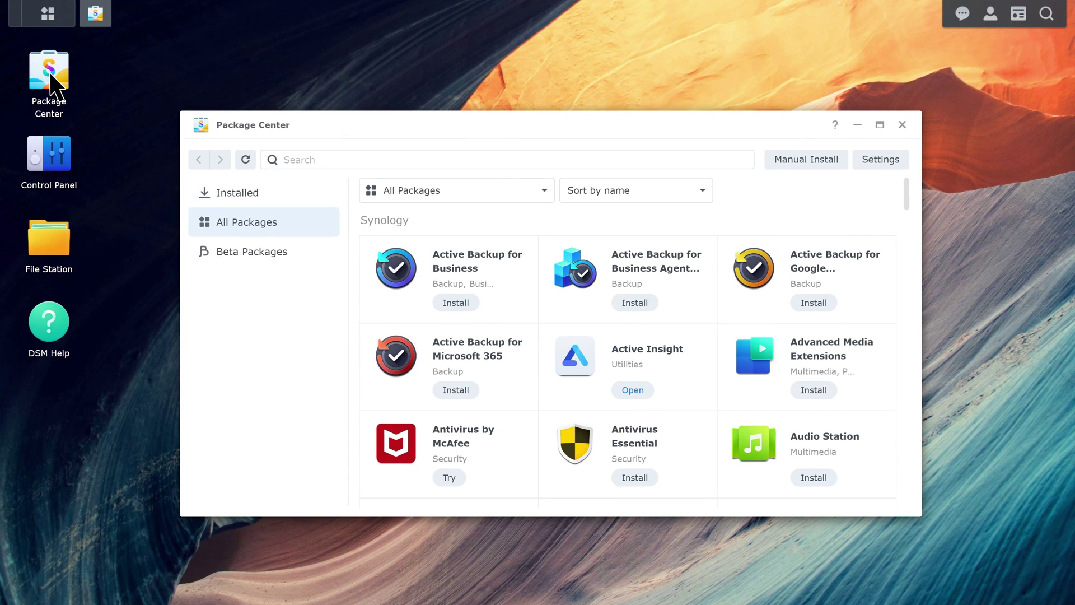
left_click(802, 161)
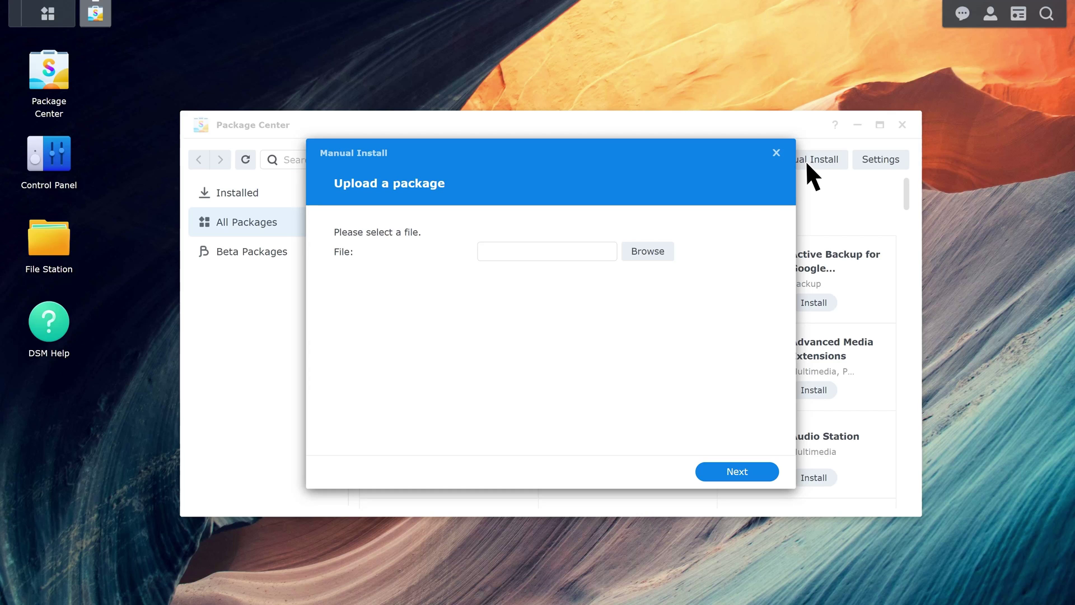
left_click(666, 252)
left_click(495, 170)
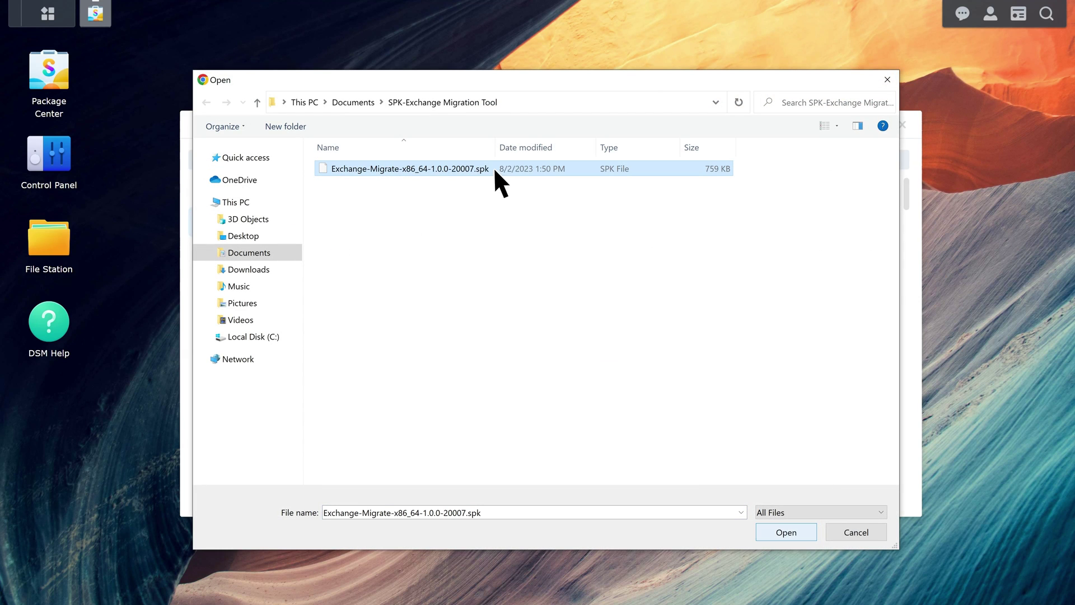
left_click(798, 531)
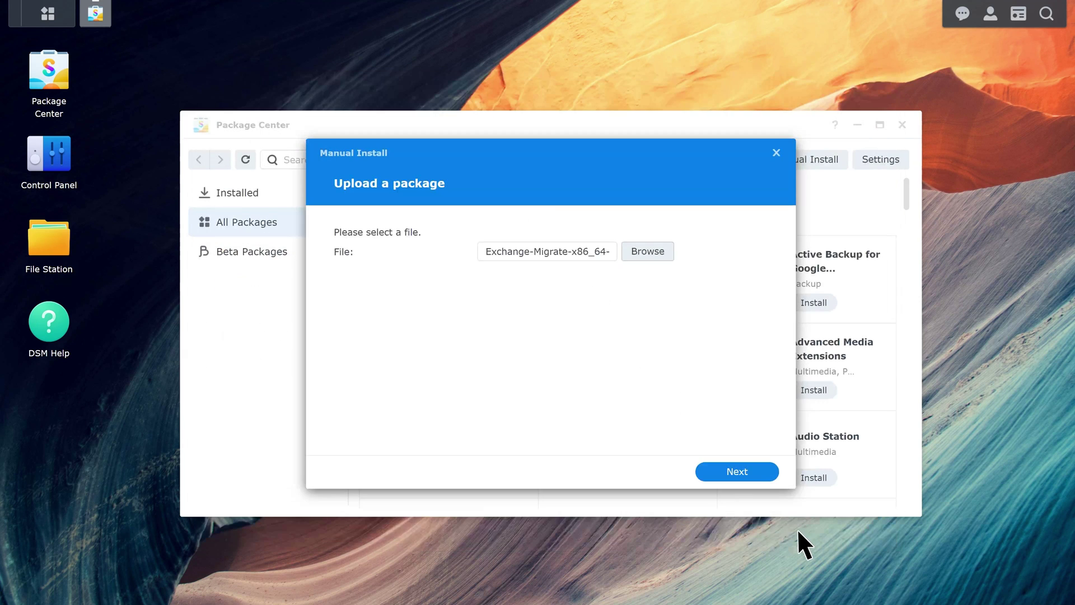
left_click(752, 472)
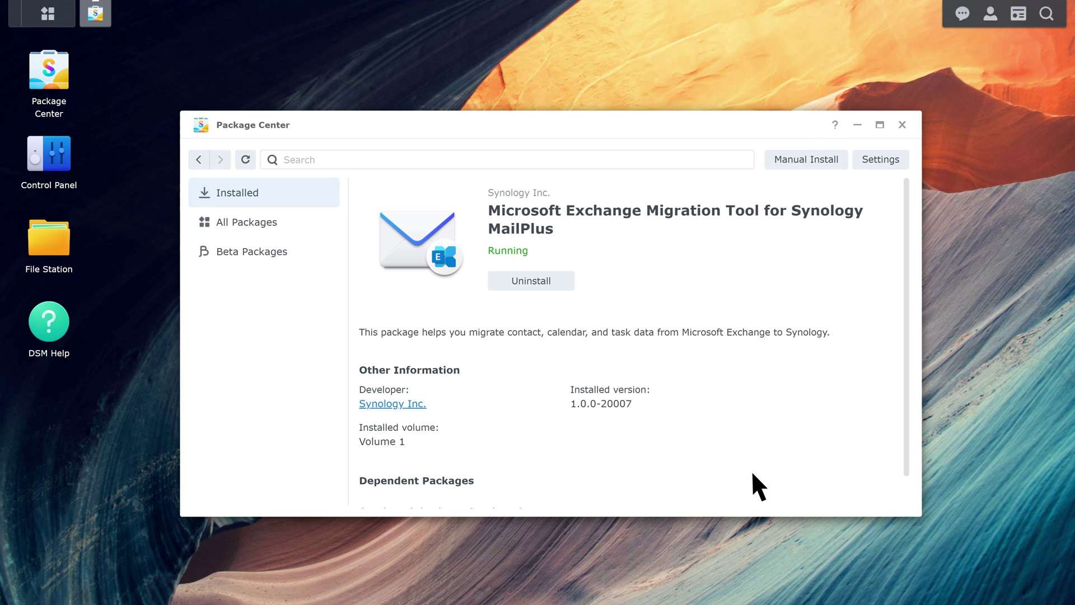
left_click(902, 125)
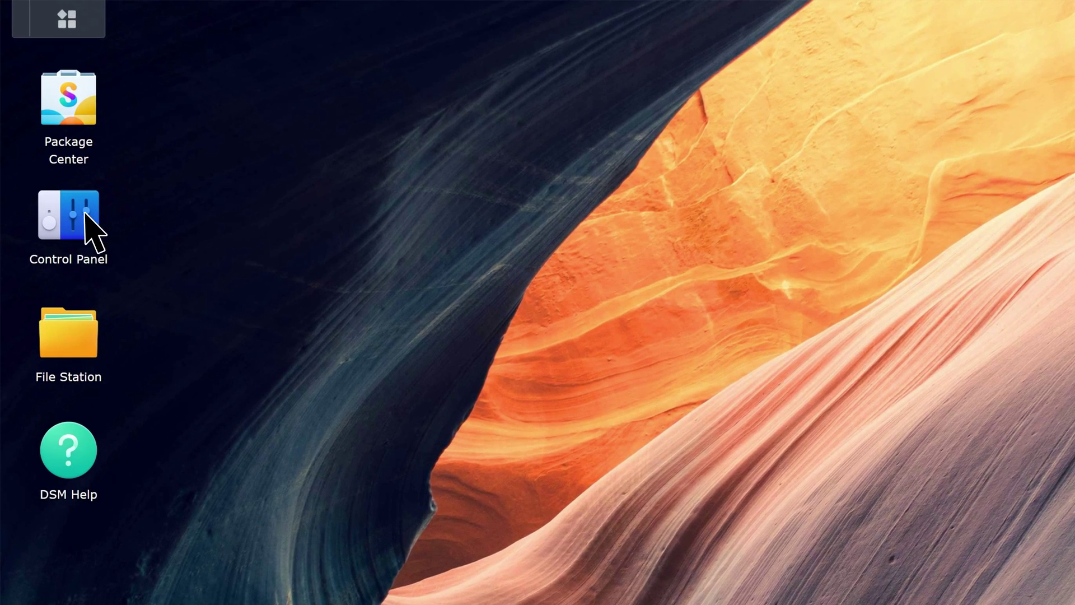
Step: Start a new shared folder in Control Panel and name it Migration
left_click(89, 224)
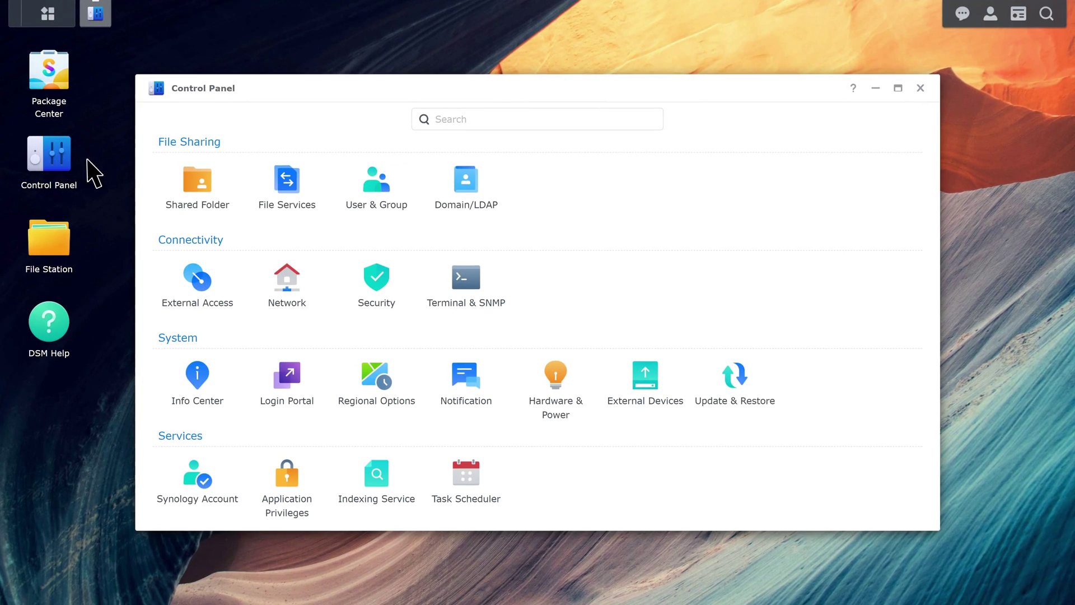
left_click(199, 181)
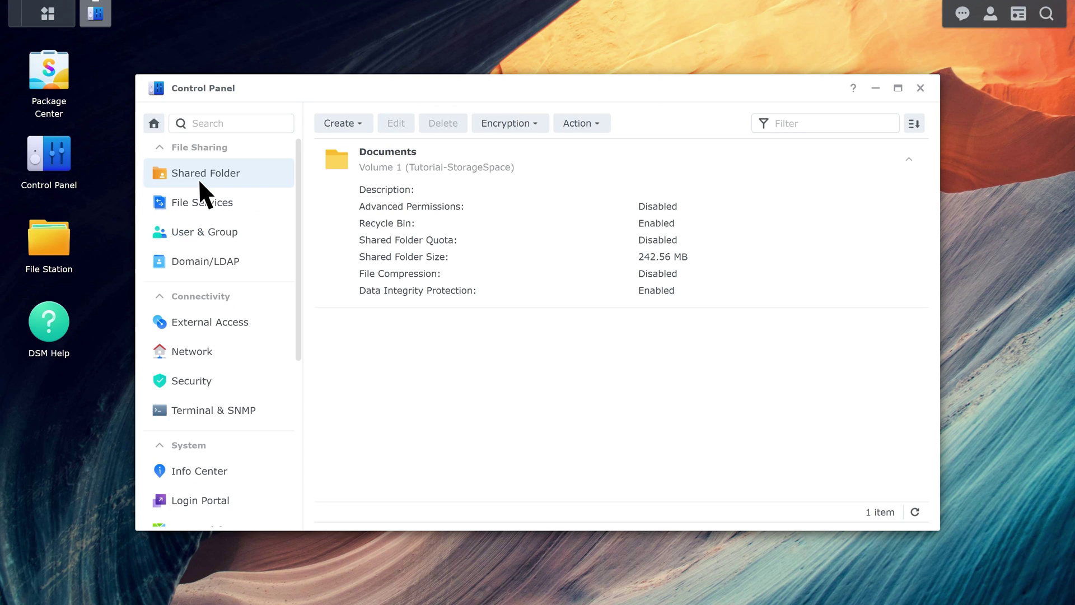
left_click(358, 123)
left_click(434, 148)
left_click(514, 191)
type("Migration")
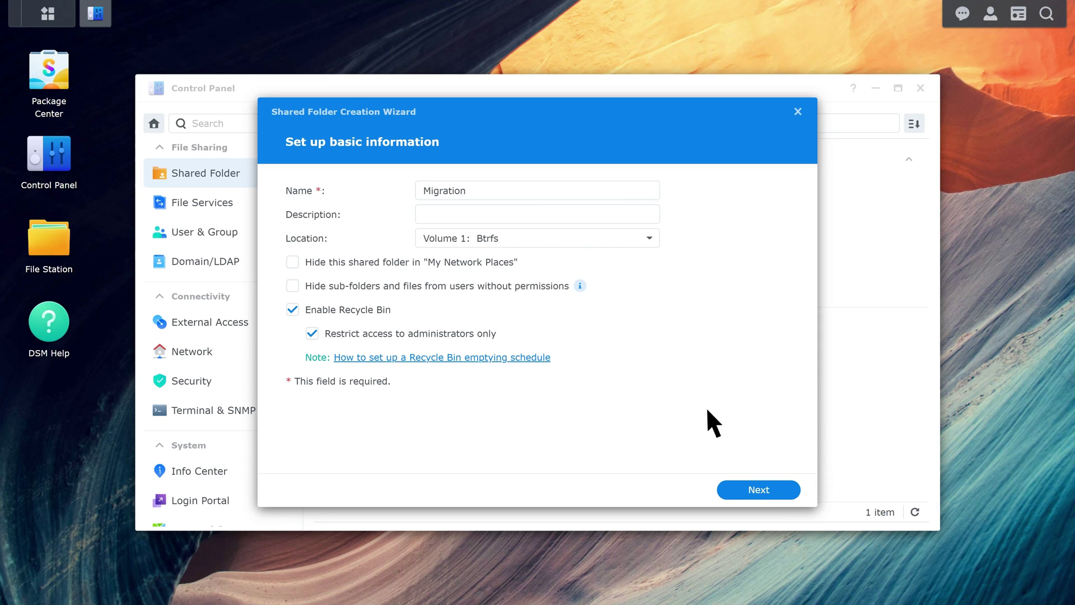
Step: Accept the wizard defaults to create Migration on Volume 1, then close Control Panel
left_click(775, 492)
left_click(777, 490)
left_click(776, 490)
left_click(777, 489)
left_click(776, 490)
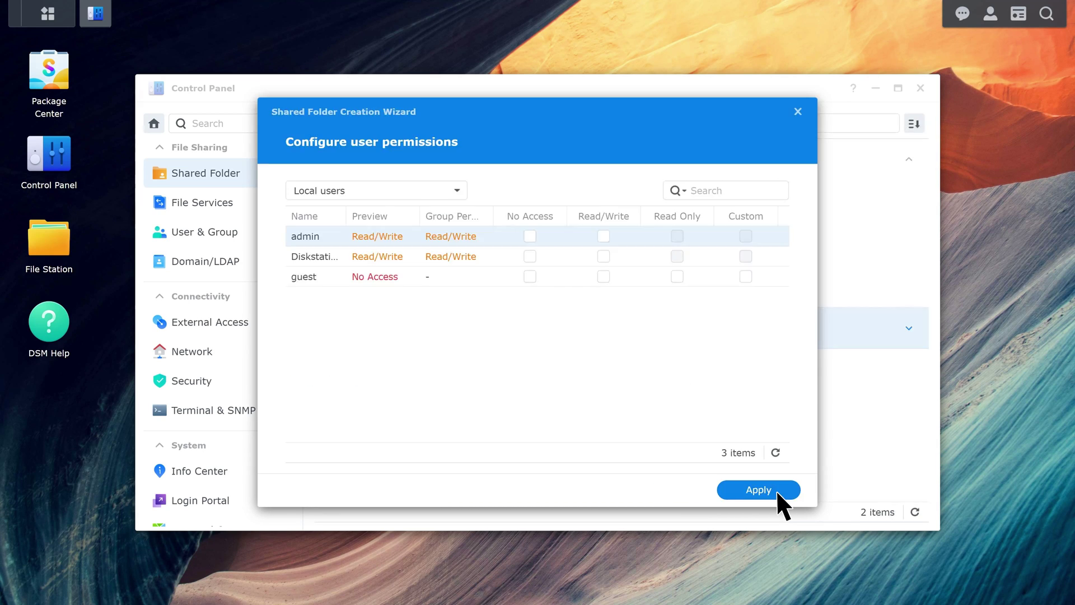
left_click(776, 490)
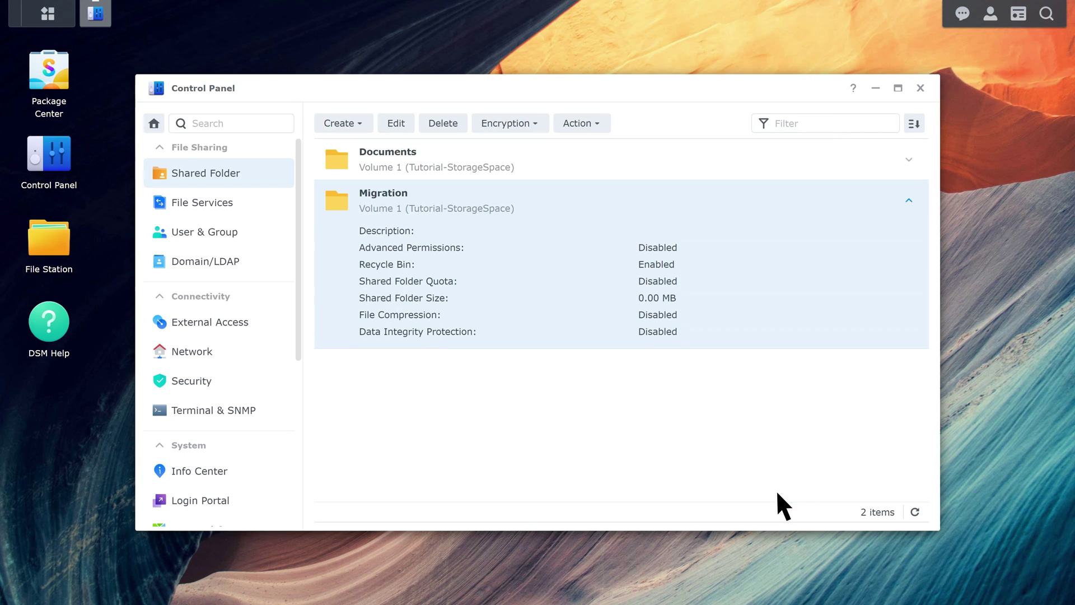
left_click(921, 89)
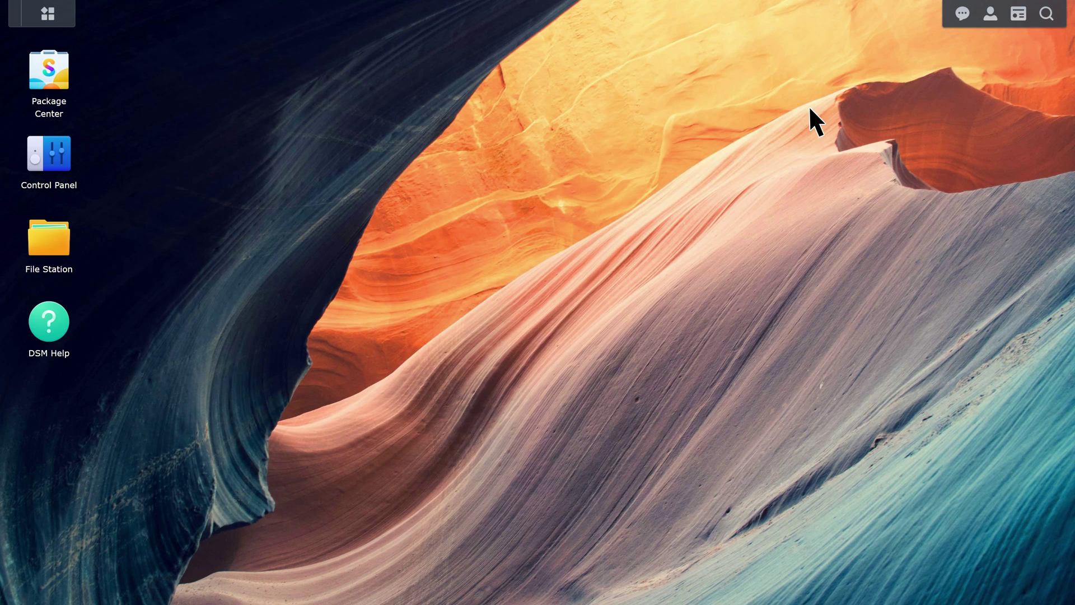
Step: Upload Exchange_migration_user list.CSV into the Migration folder, overwriting any existing copy
left_click(51, 242)
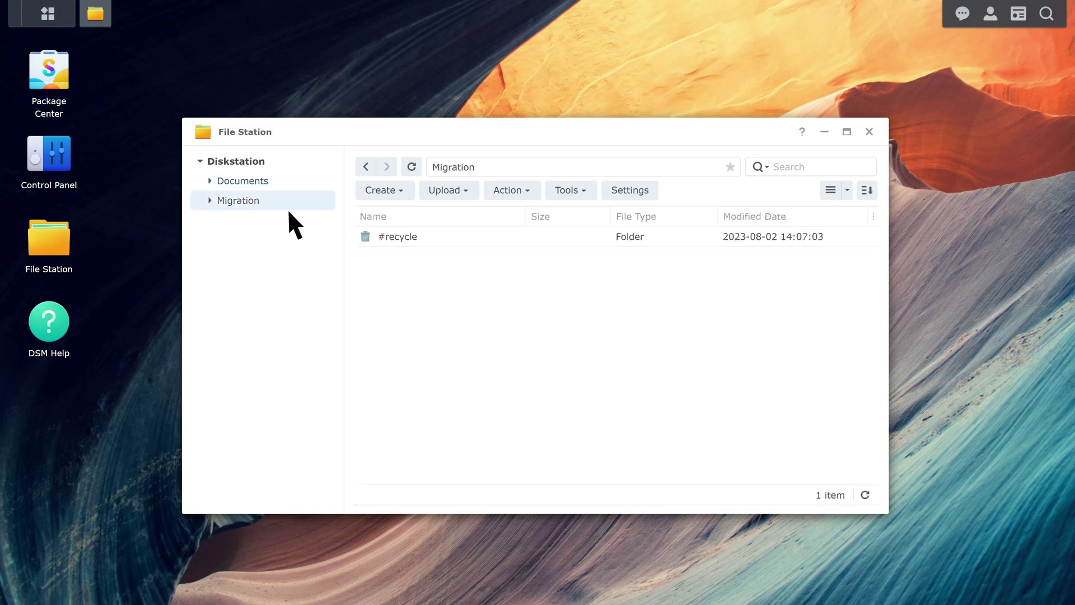
left_click(444, 190)
left_click(451, 239)
left_click(459, 170)
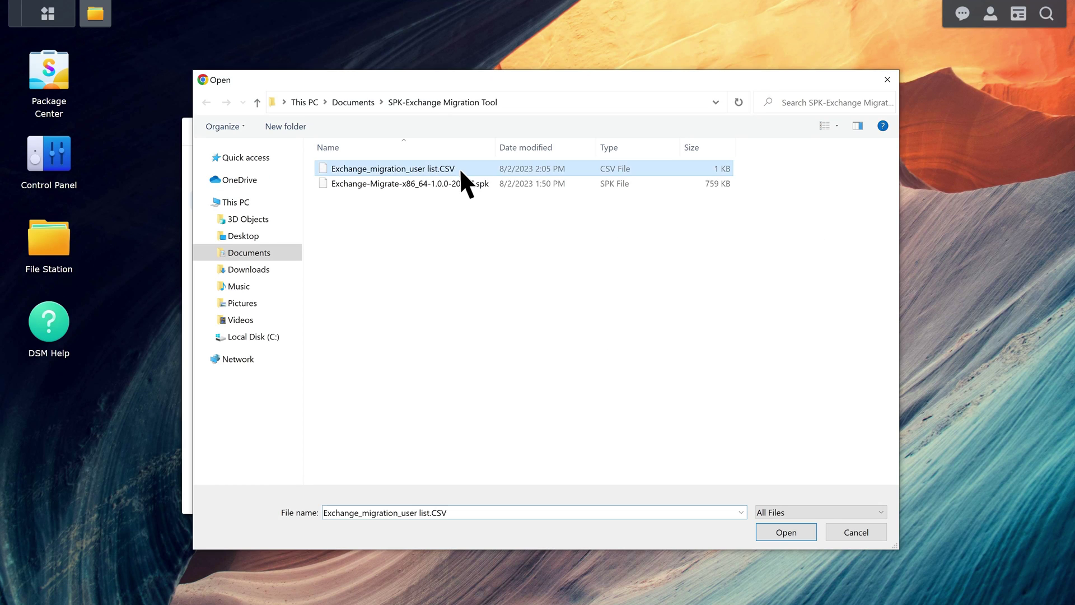
left_click(791, 529)
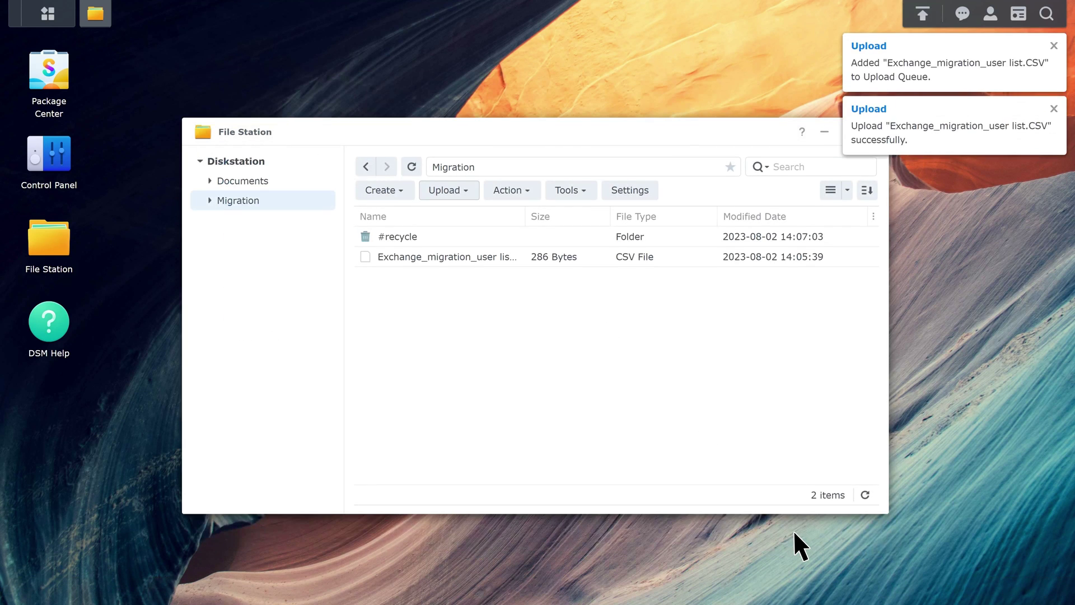
Step: Close File Station and open Control Panel's Terminal & SNMP settings
left_click(869, 132)
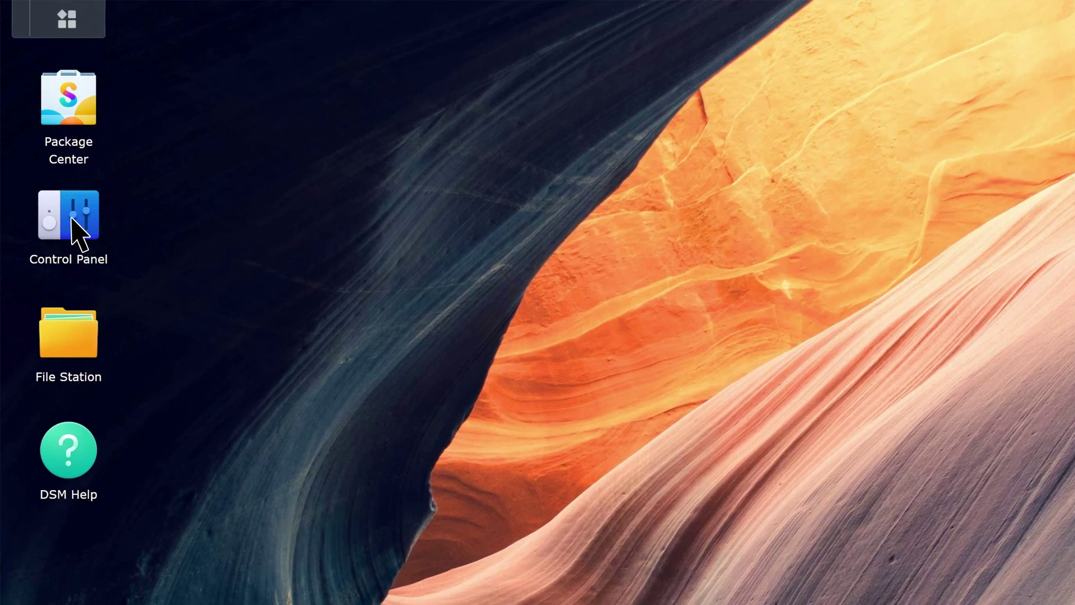
double_click(49, 156)
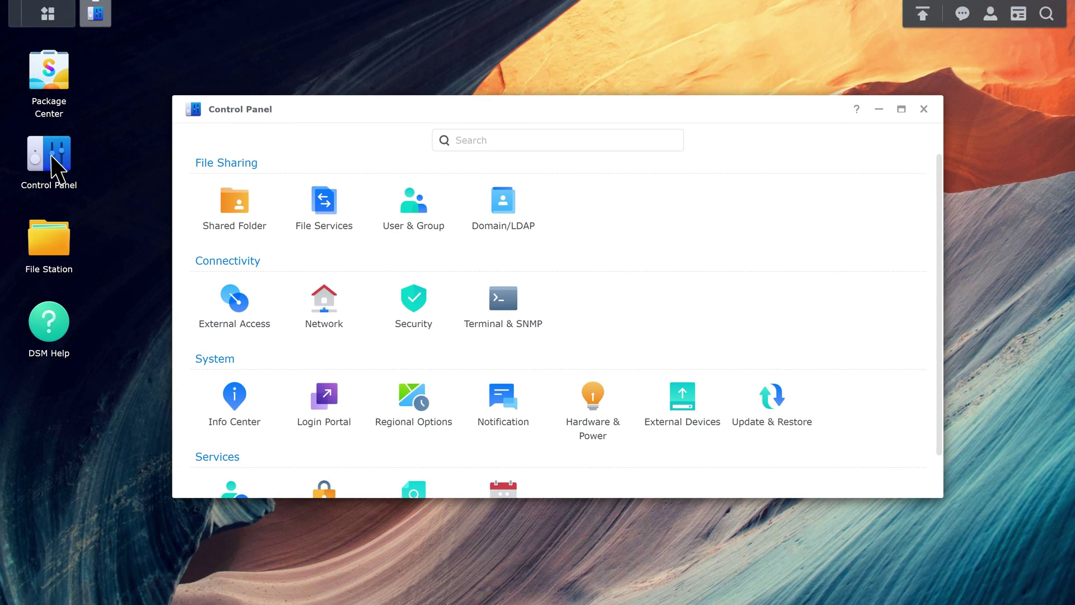
left_click(503, 300)
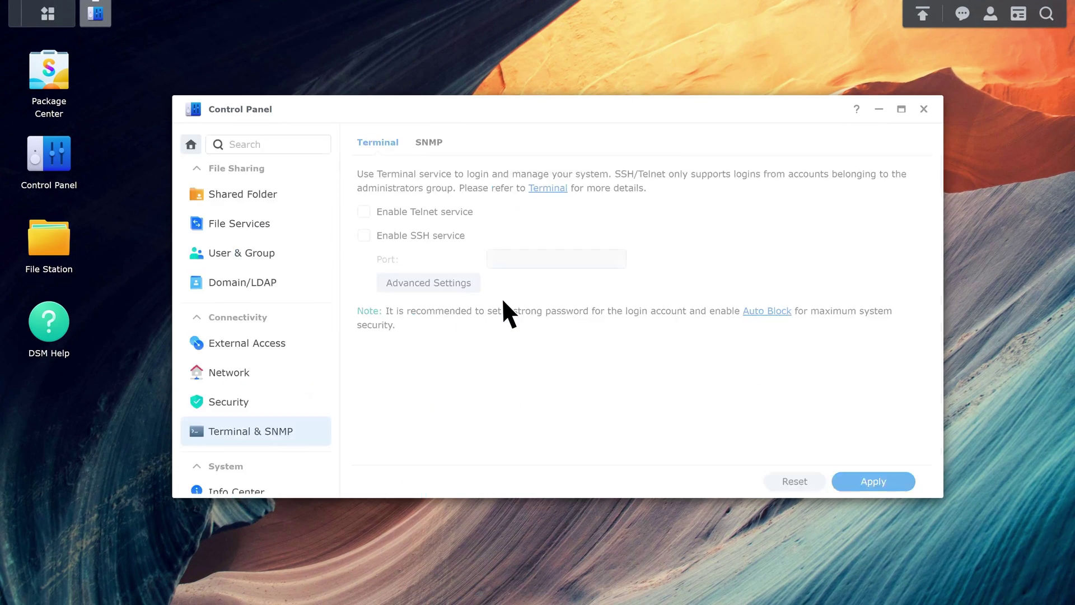